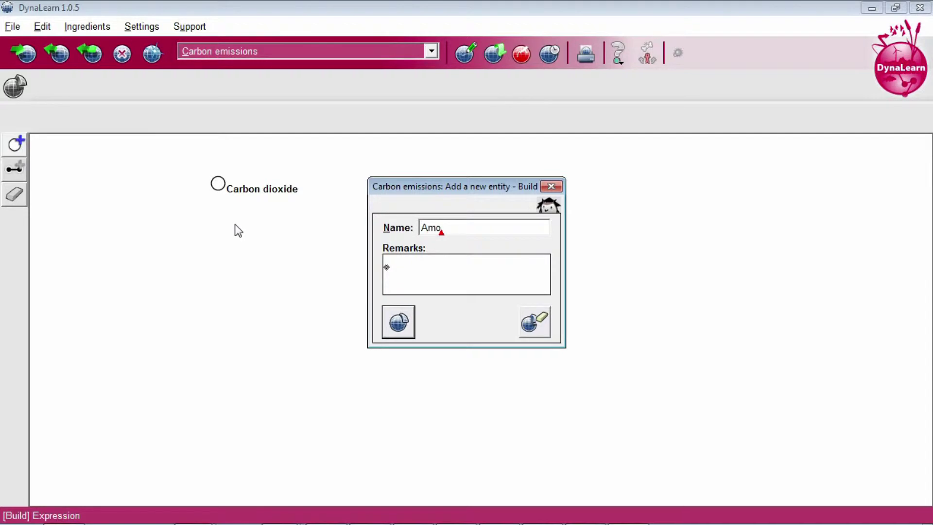
# Add an entity named "Atmosphere" and arrange the two entities with Atmosphere above Carbon dioxide.
pyautogui.press('BackSpace')
pyautogui.press('BackSpace')
pyautogui.write('tmosphere')
pyautogui.click(398, 322)
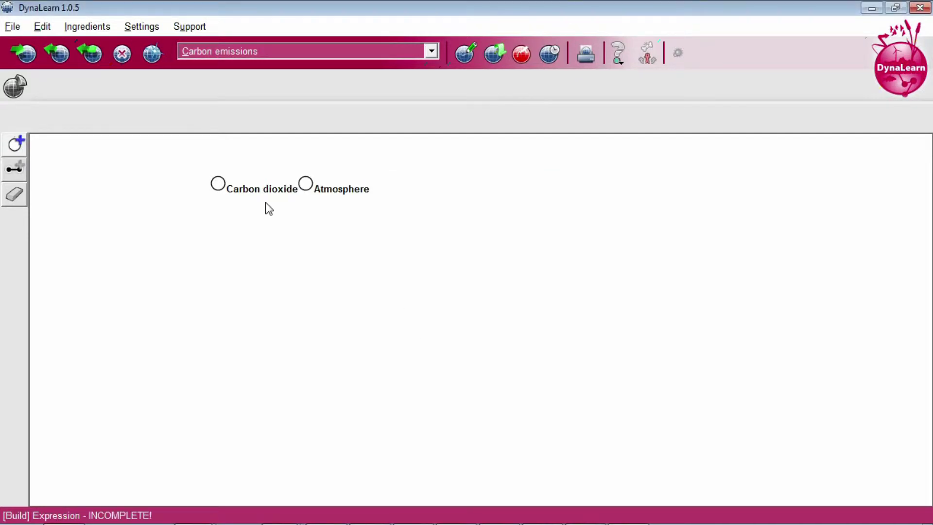
pyautogui.moveTo(252, 189); pyautogui.dragTo(284, 222)
pyautogui.moveTo(316, 186); pyautogui.dragTo(273, 160)
pyautogui.click(290, 206)
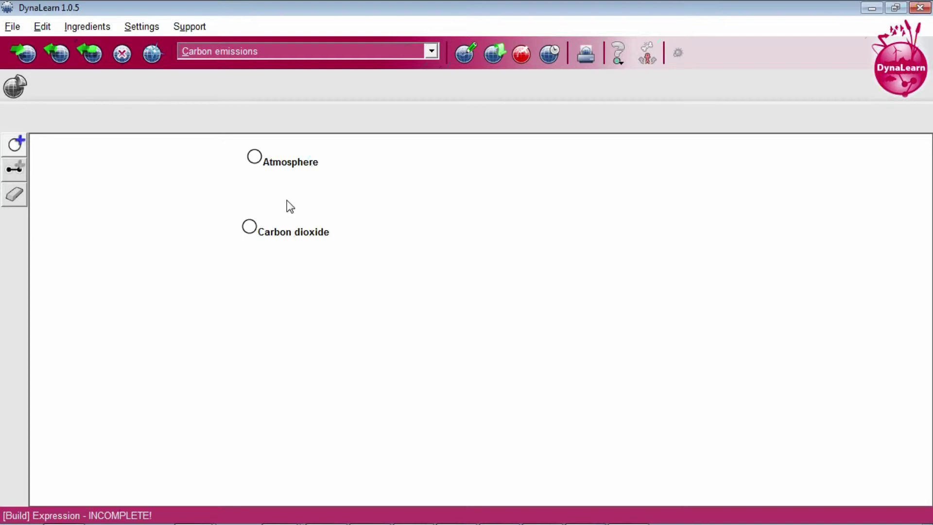
# Add a new configuration named "contains" directed from Atmosphere to Carbon dioxide, and place its label between the two entities.
pyautogui.click(269, 157)
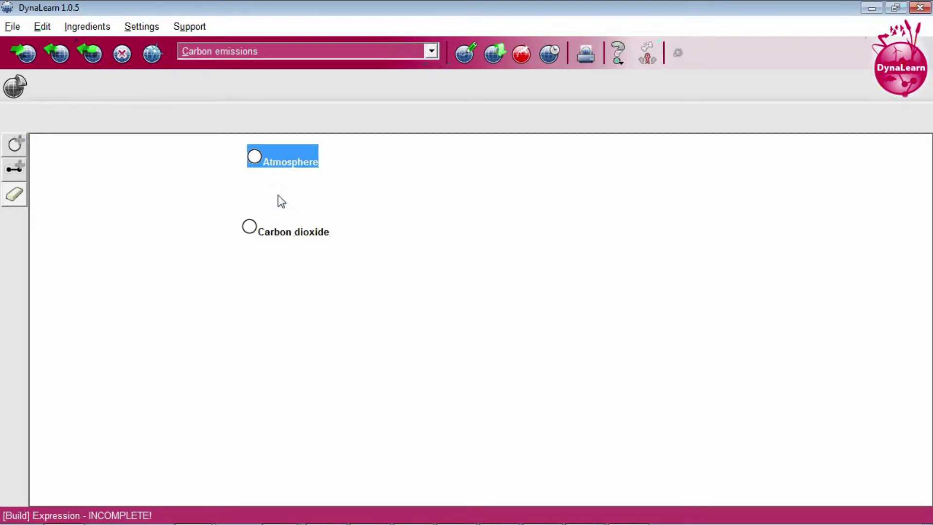
pyautogui.keyDown('ctrl'); pyautogui.click(263, 230); pyautogui.keyUp('ctrl')
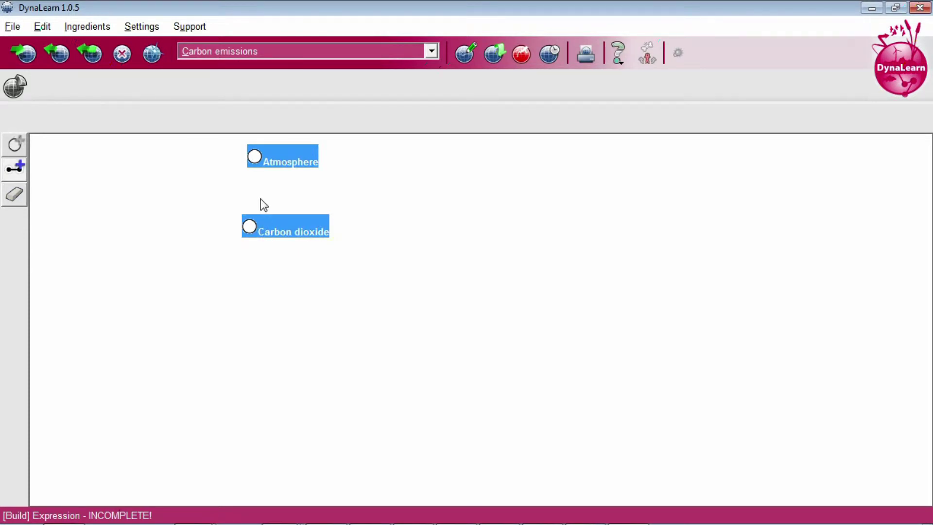
pyautogui.click(16, 168)
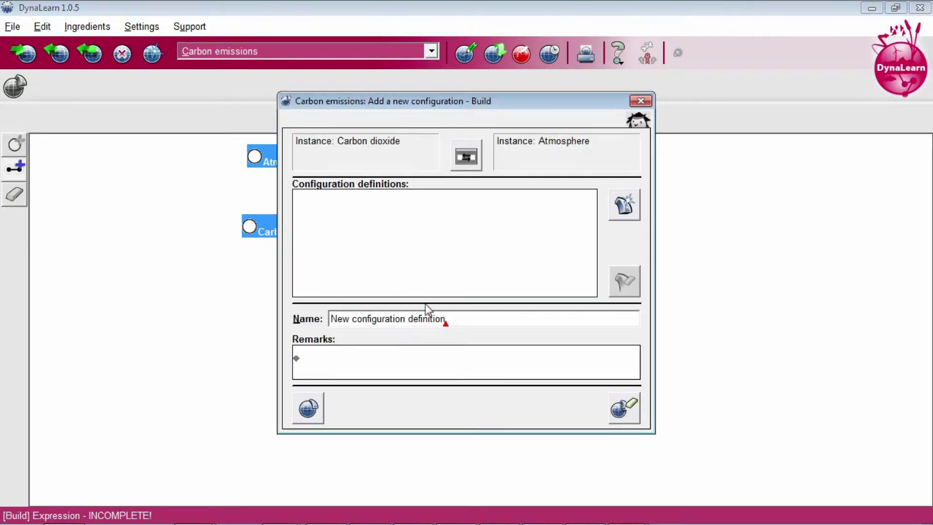
pyautogui.tripleClick(471, 319)
pyautogui.press('BackSpace')
pyautogui.write('c')
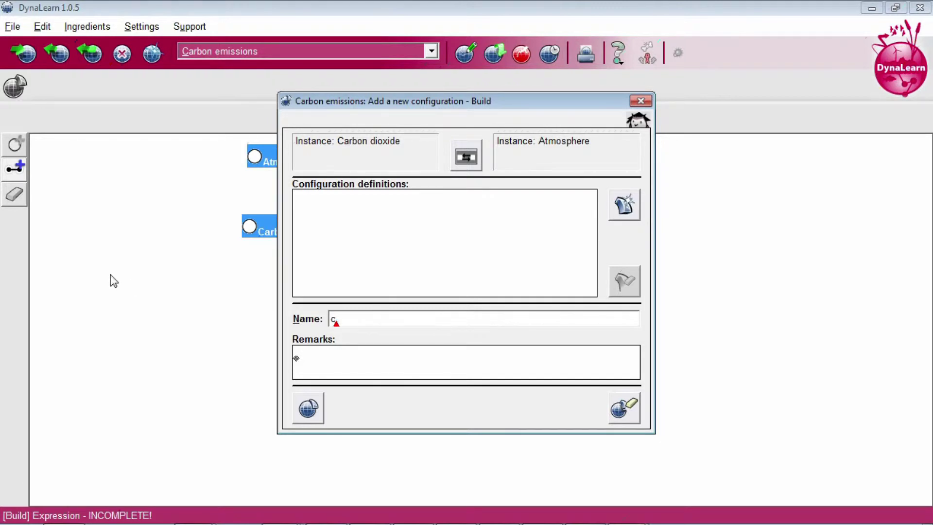
pyautogui.write('ontains')
pyautogui.click(465, 157)
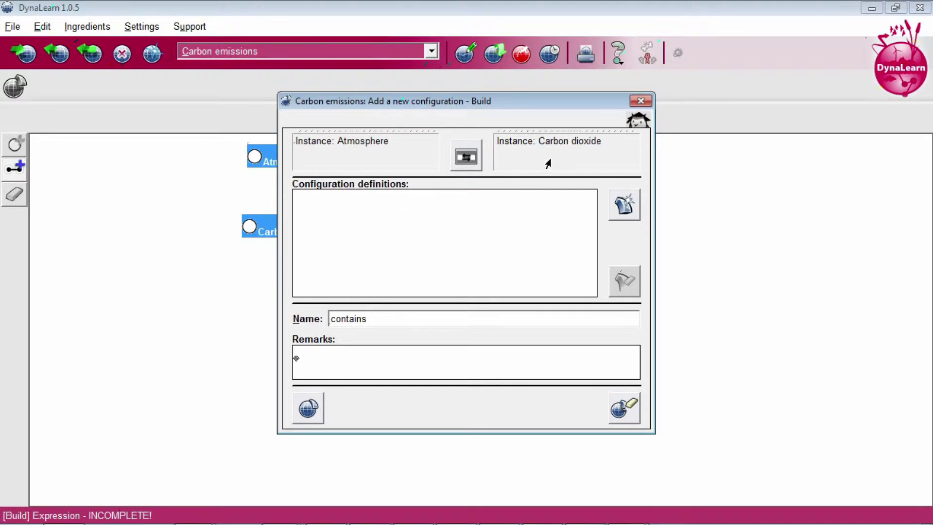
pyautogui.click(308, 408)
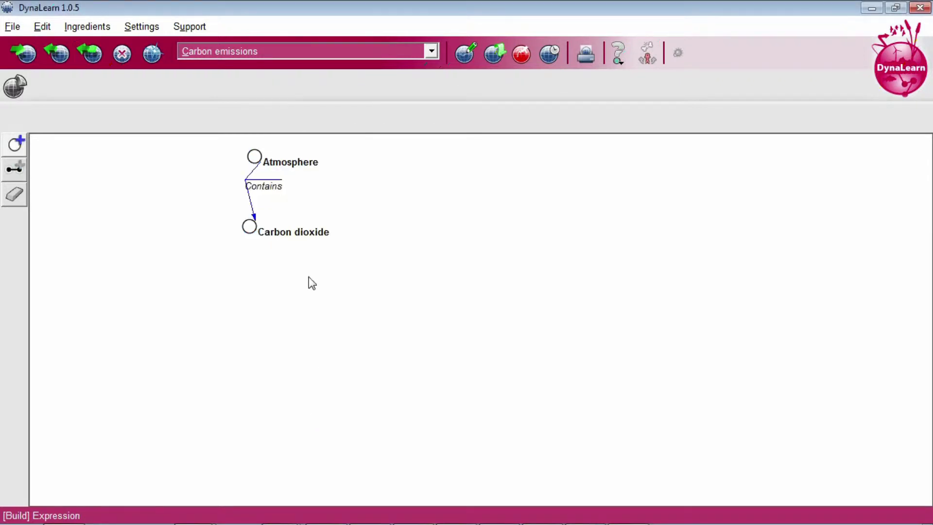
pyautogui.moveTo(265, 186); pyautogui.dragTo(279, 192)
pyautogui.click(361, 196)
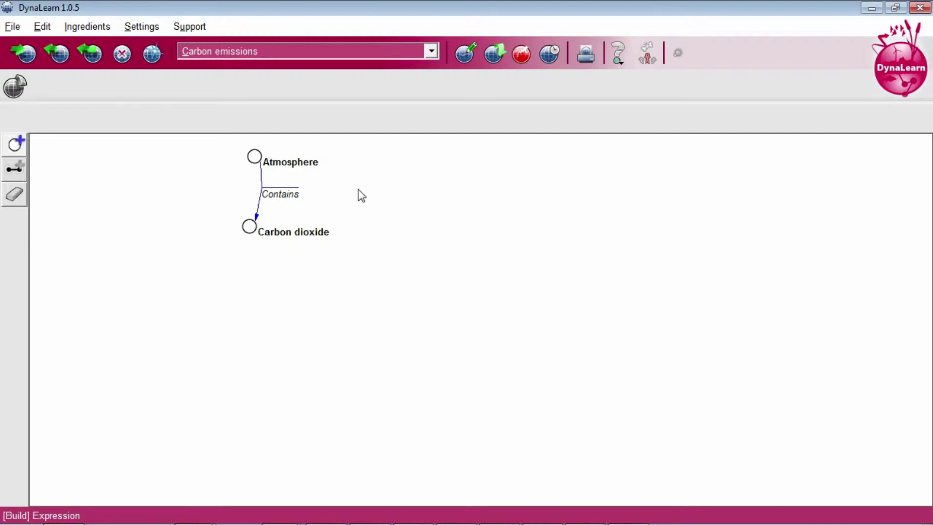
# Add an entity named "Global population" and place it to the left of Carbon dioxide.
pyautogui.click(15, 144)
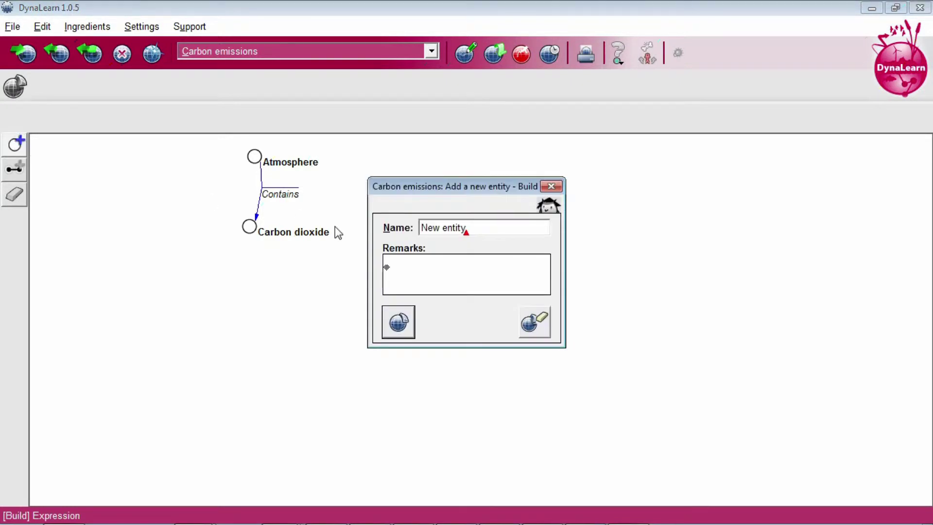
pyautogui.tripleClick(503, 229)
pyautogui.write('Global population')
pyautogui.click(405, 321)
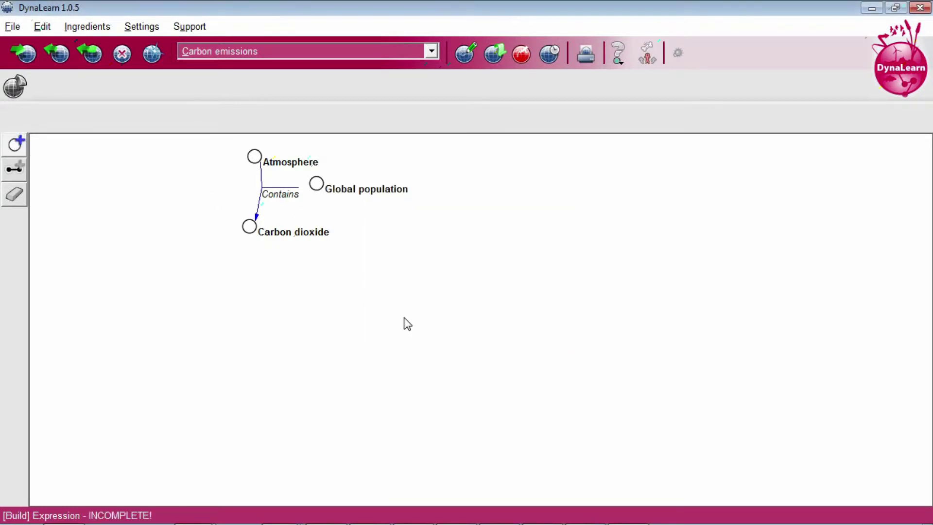
pyautogui.moveTo(366, 197); pyautogui.dragTo(136, 240)
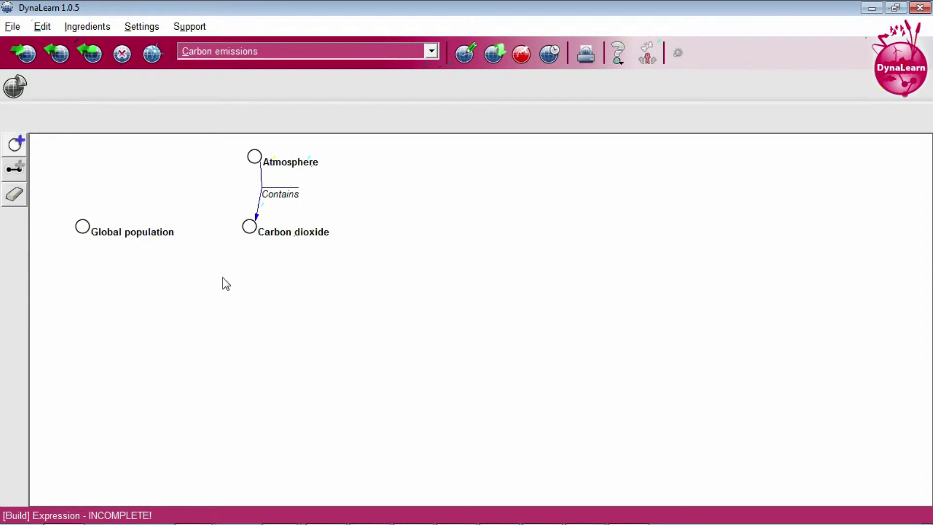
# Create a new configuration "emits" directed from Global population to Carbon dioxide, and move its label just above Global population.
pyautogui.click(148, 239)
pyautogui.keyDown('ctrl'); pyautogui.click(294, 238); pyautogui.keyUp('ctrl')
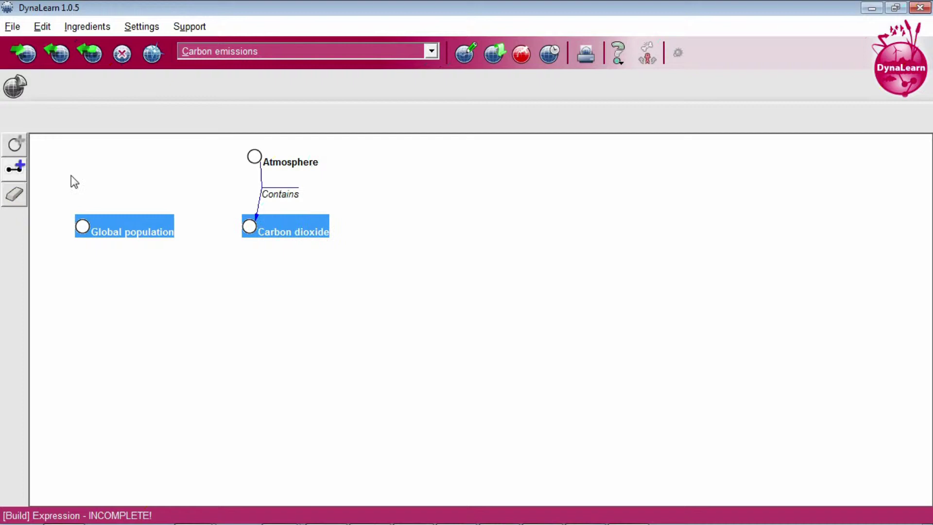
pyautogui.click(14, 167)
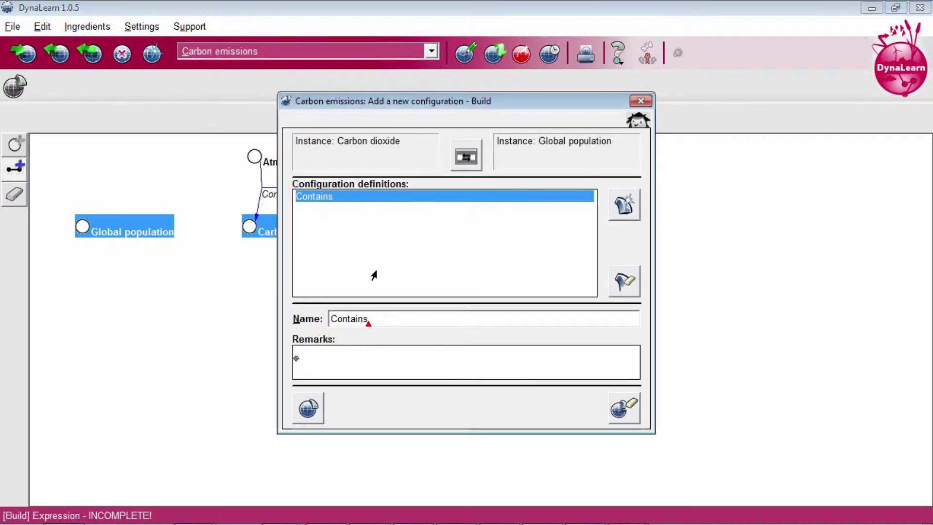
pyautogui.click(620, 210)
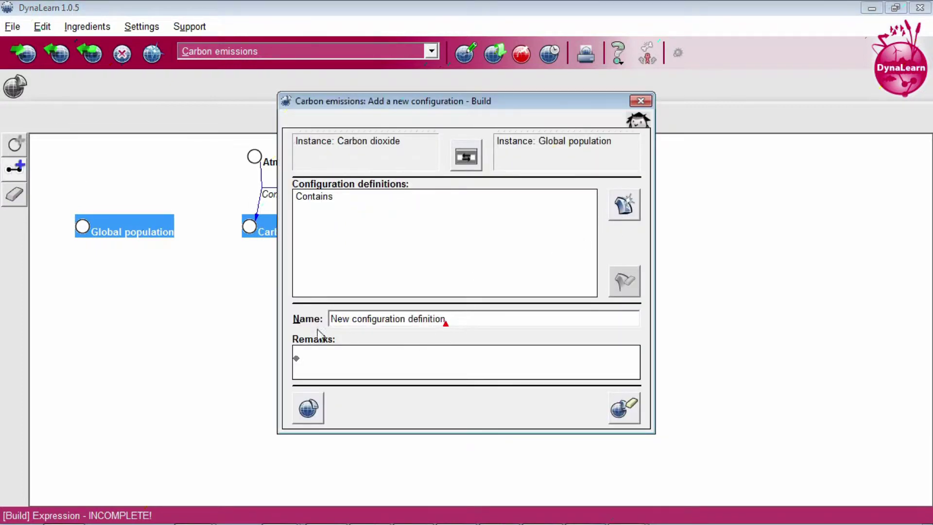
pyautogui.moveTo(508, 323); pyautogui.dragTo(204, 306)
pyautogui.press('BackSpace')
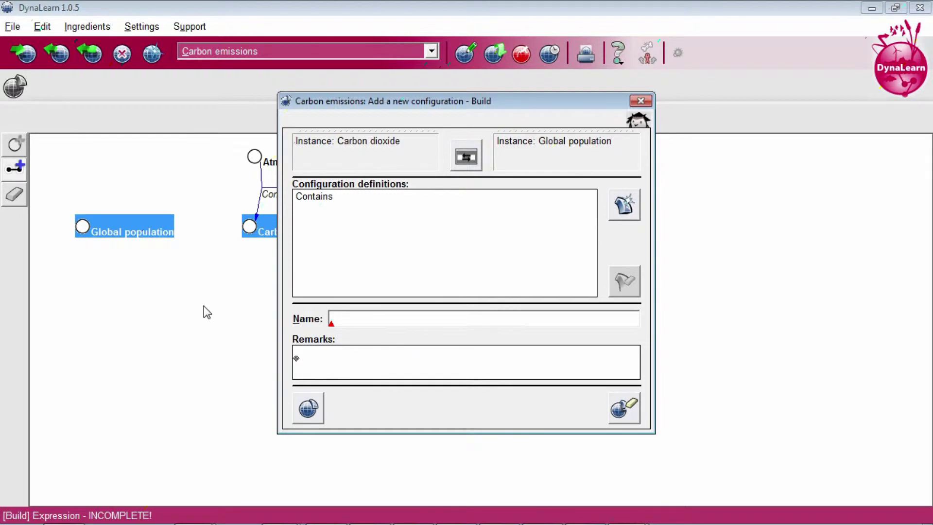
pyautogui.write('emits')
pyautogui.click(468, 156)
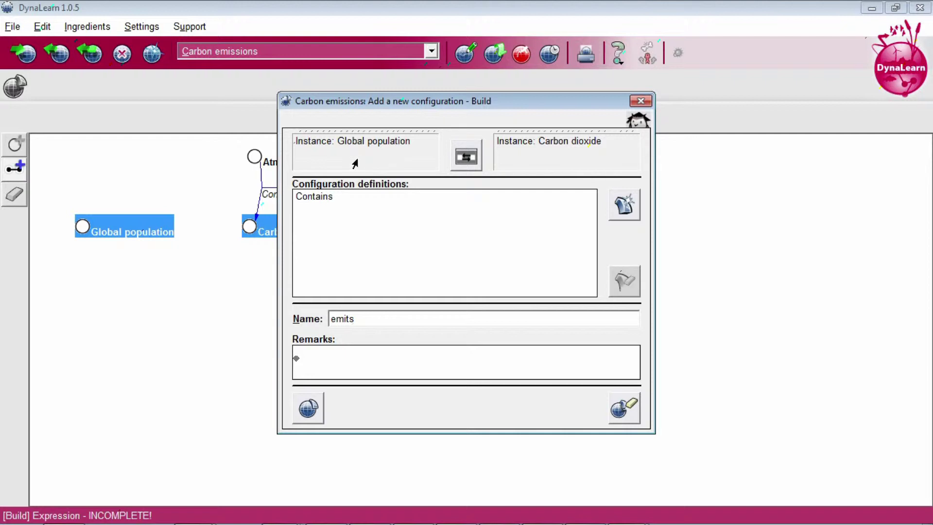
pyautogui.click(308, 408)
pyautogui.moveTo(176, 214); pyautogui.dragTo(138, 202)
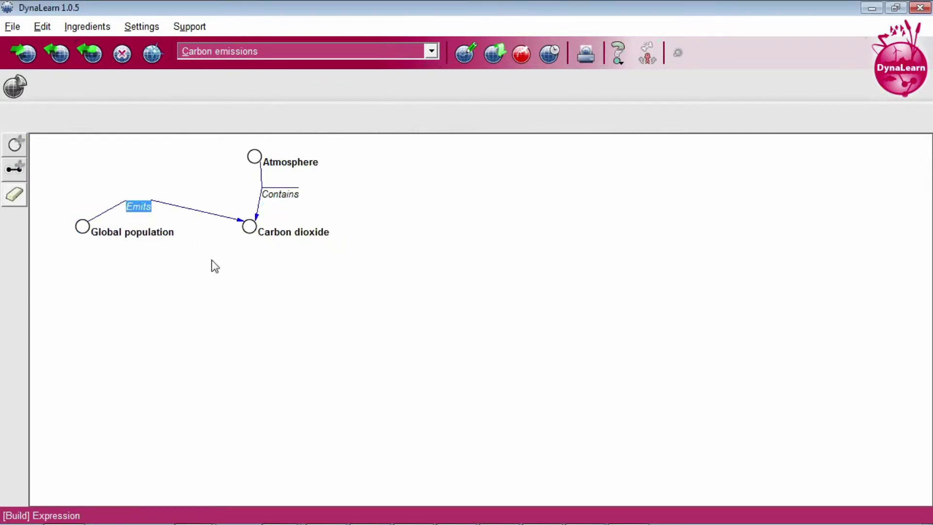
pyautogui.click(215, 265)
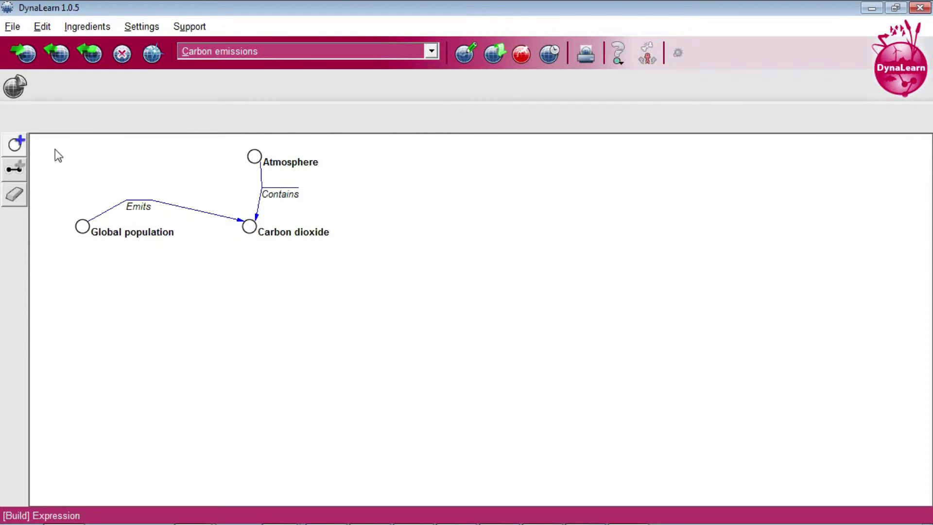
# Add an entity named "carbon emissions" and place it below Global population.
pyautogui.click(15, 143)
pyautogui.click(199, 184)
pyautogui.write('carb')
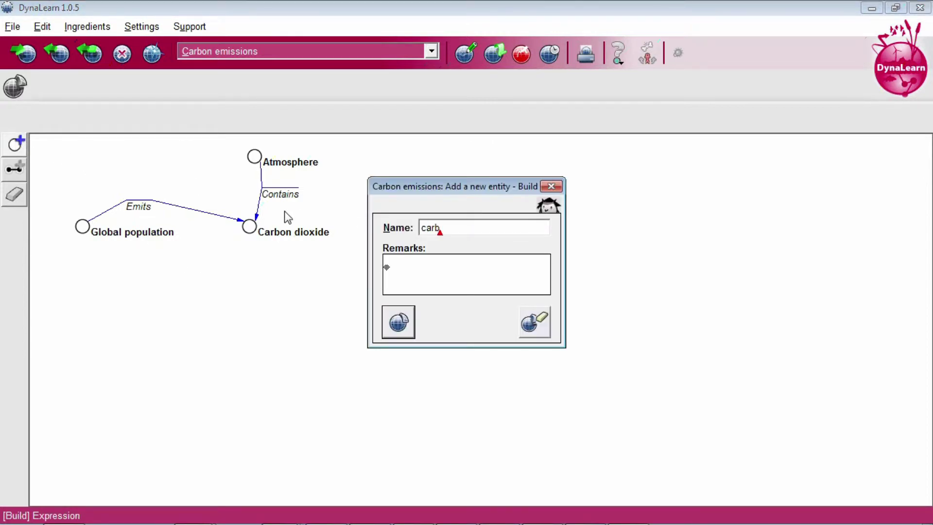
pyautogui.write('on emissions')
pyautogui.click(398, 317)
pyautogui.moveTo(348, 182); pyautogui.dragTo(114, 297)
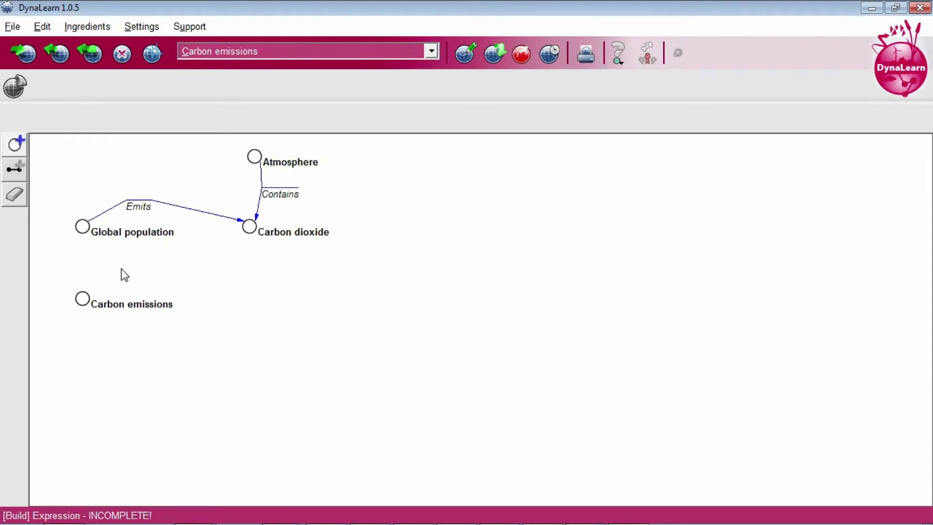
# Create a new configuration named "of" directed from Carbon emissions to Global population.
pyautogui.click(117, 298)
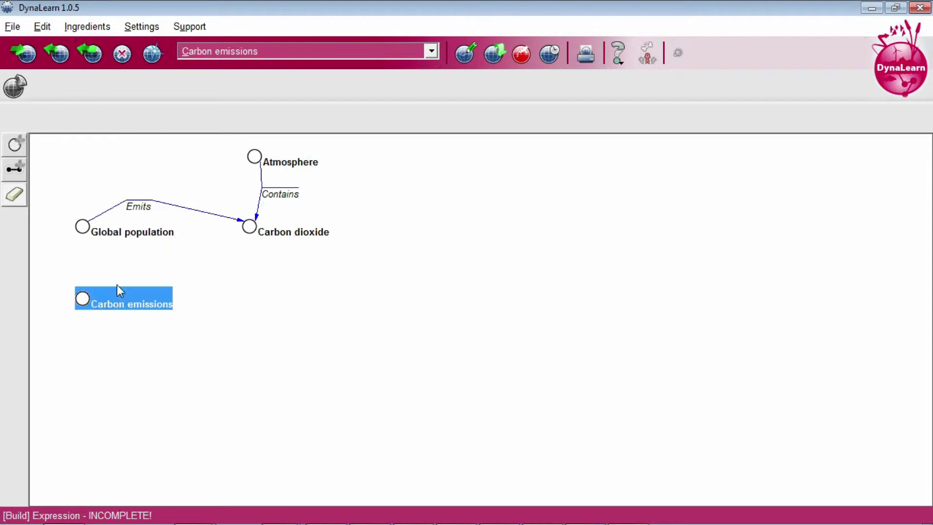
pyautogui.keyDown('shift'); pyautogui.click(129, 232); pyautogui.keyUp('shift')
pyautogui.click(19, 169)
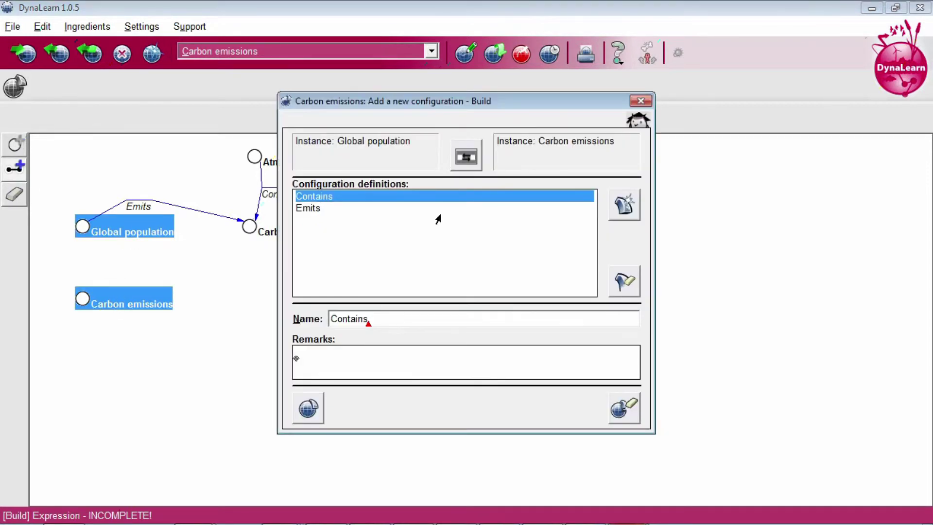
pyautogui.click(629, 207)
pyautogui.moveTo(486, 319); pyautogui.dragTo(204, 318)
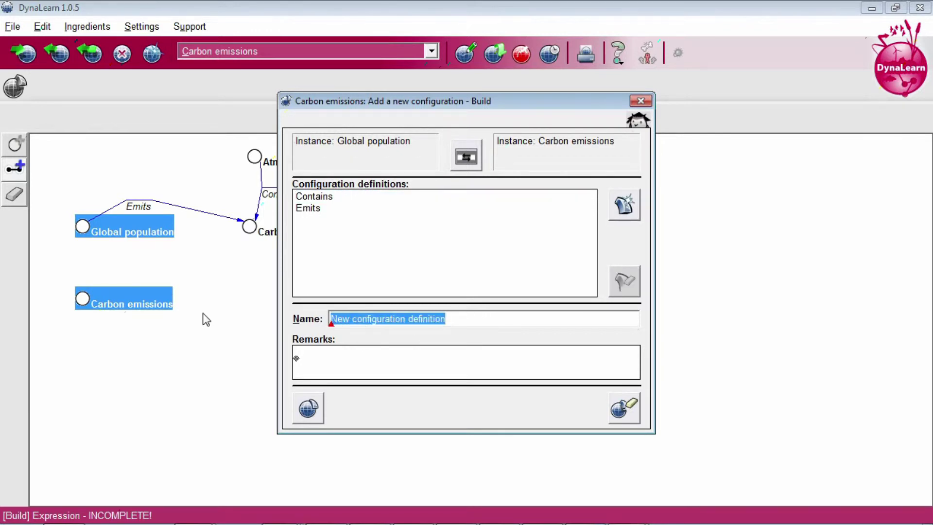
pyautogui.write('of')
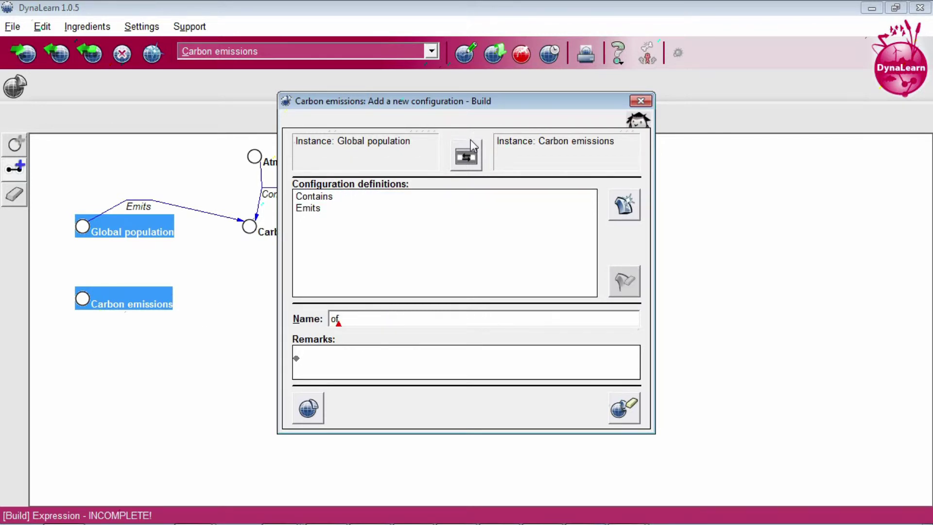
pyautogui.click(465, 157)
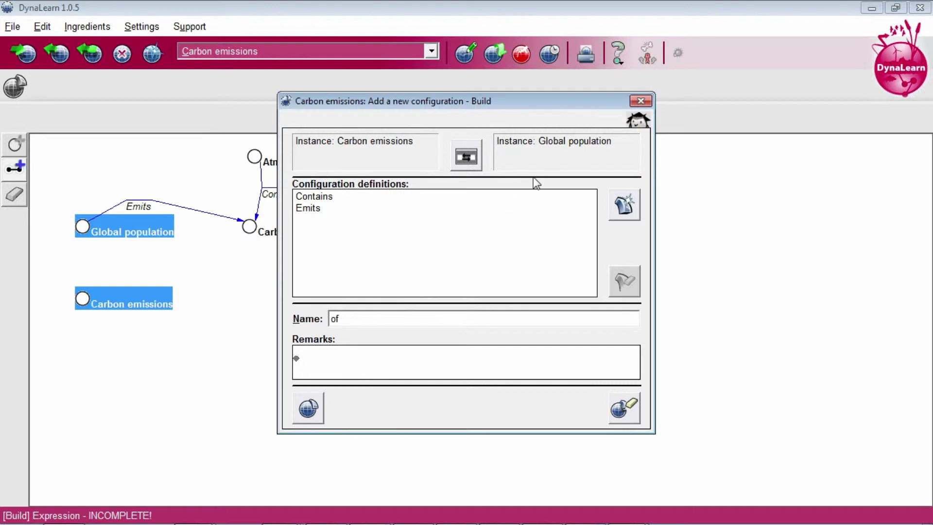
pyautogui.click(309, 407)
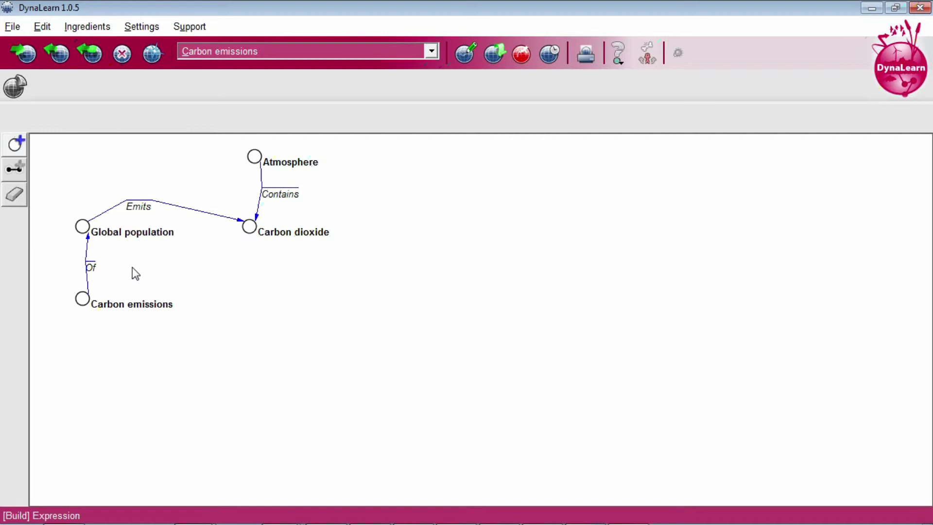
# Add an entity named "Amount" and place it below Carbon dioxide.
pyautogui.click(15, 144)
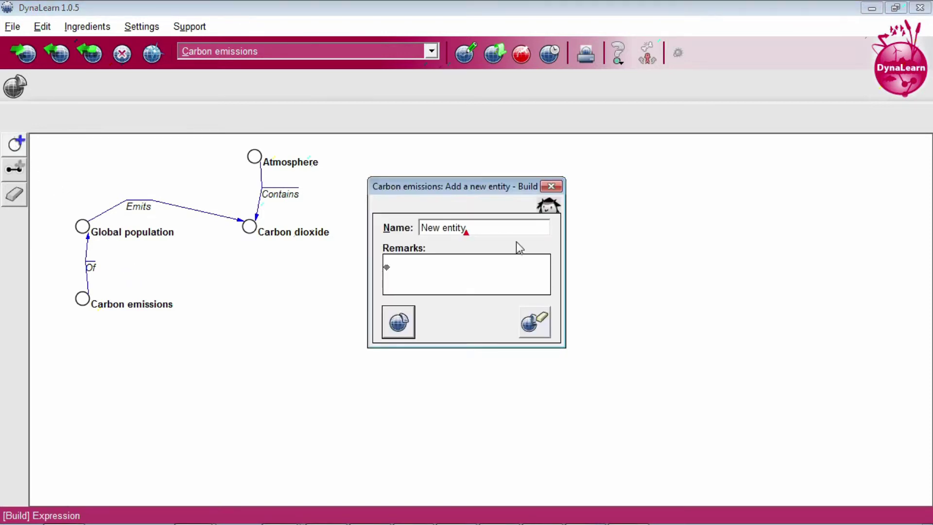
pyautogui.tripleClick(508, 228)
pyautogui.write('Amount')
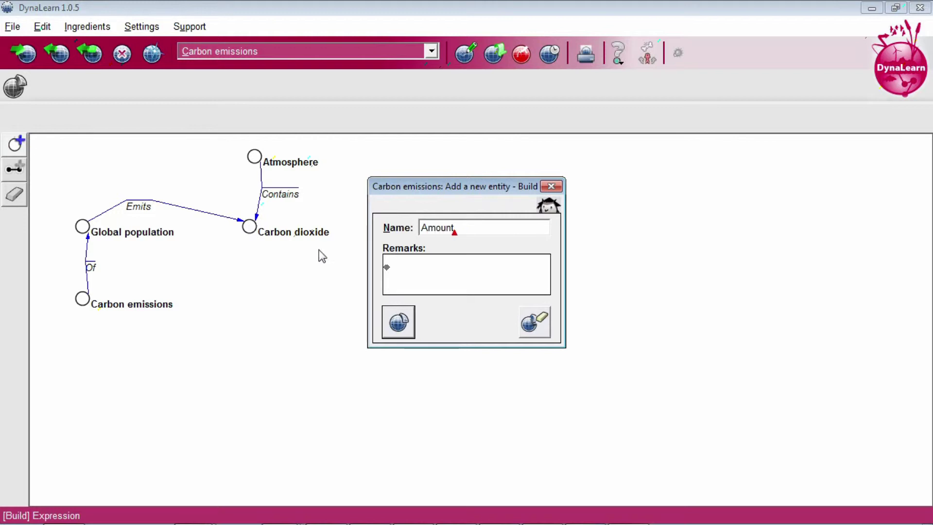
pyautogui.click(399, 321)
pyautogui.moveTo(330, 208); pyautogui.dragTo(249, 306)
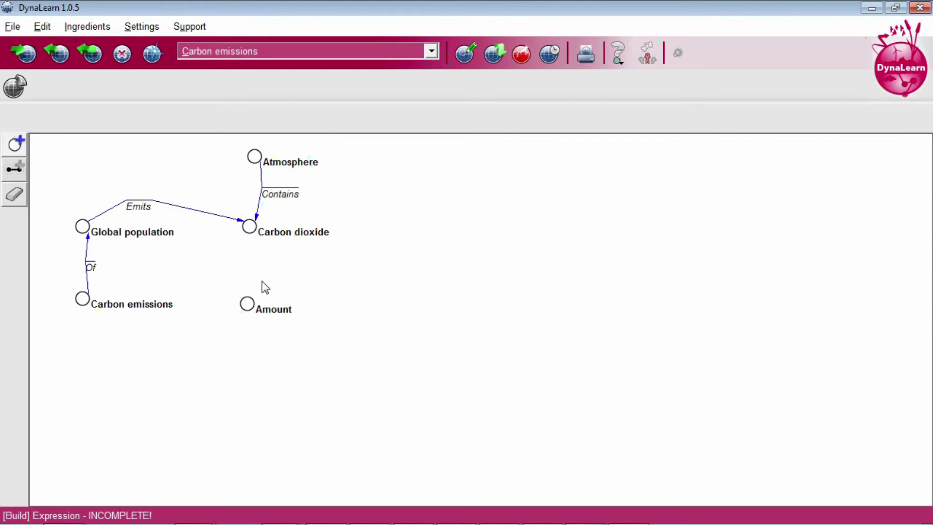
# Link Amount to Carbon dioxide with the existing "Of" configuration, directed from Amount to Carbon dioxide.
pyautogui.click(254, 304)
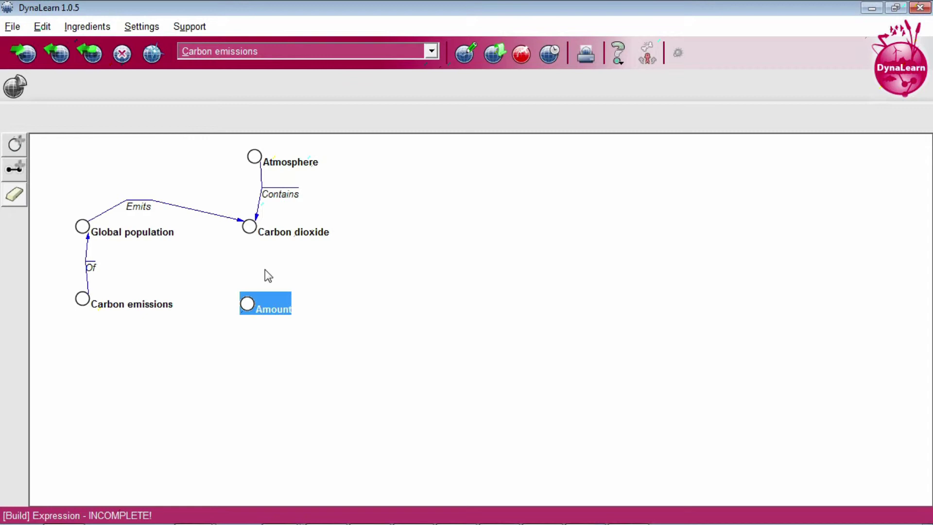
pyautogui.keyDown('ctrl'); pyautogui.click(271, 232); pyautogui.keyUp('ctrl')
pyautogui.click(18, 172)
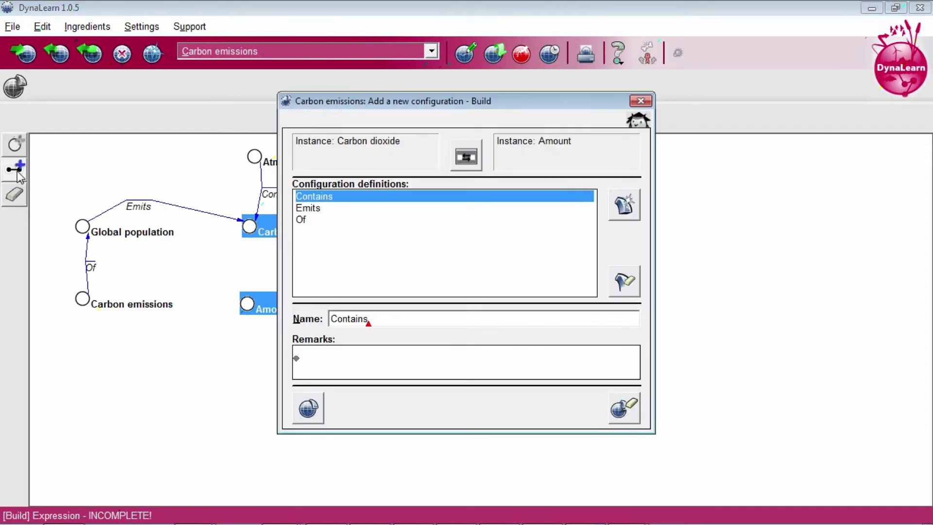
pyautogui.click(300, 220)
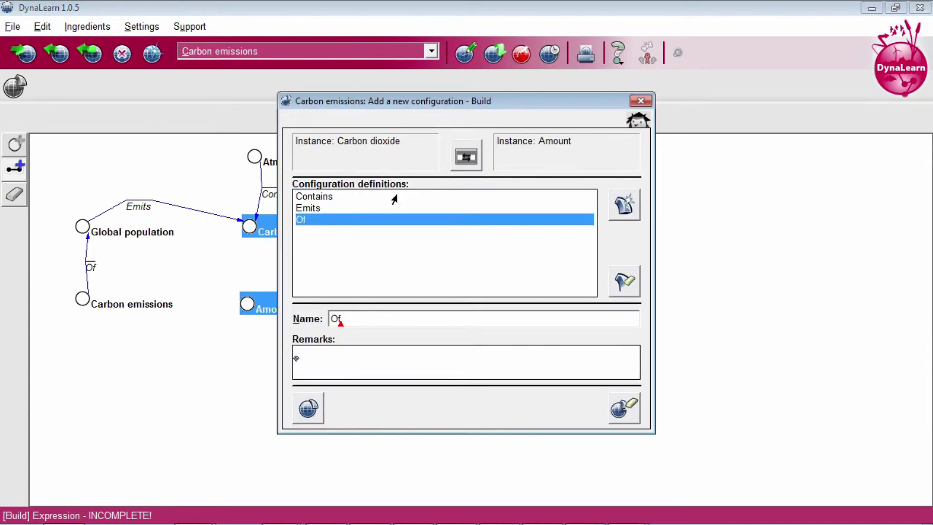
pyautogui.click(465, 158)
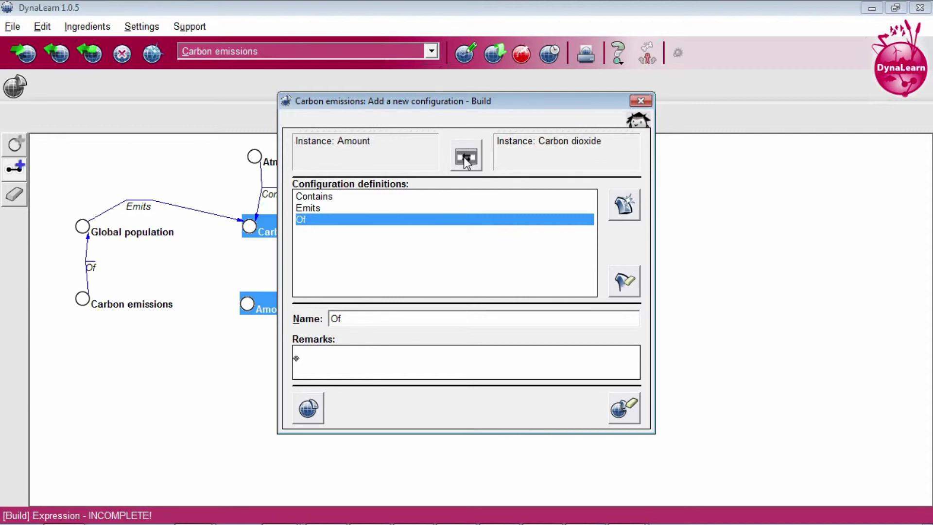
pyautogui.click(321, 405)
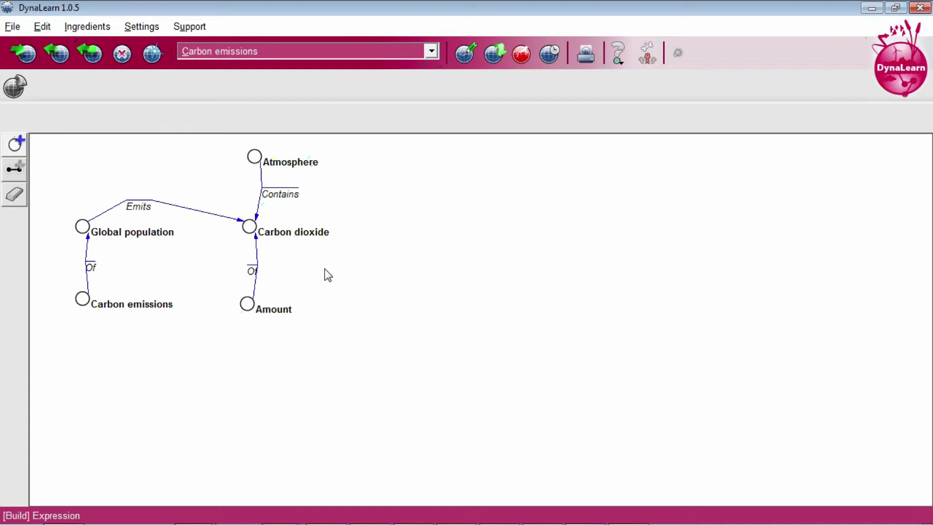
# Create a new configuration named "increases" directed from Carbon emissions to Amount and position its label below the two entities.
pyautogui.click(159, 303)
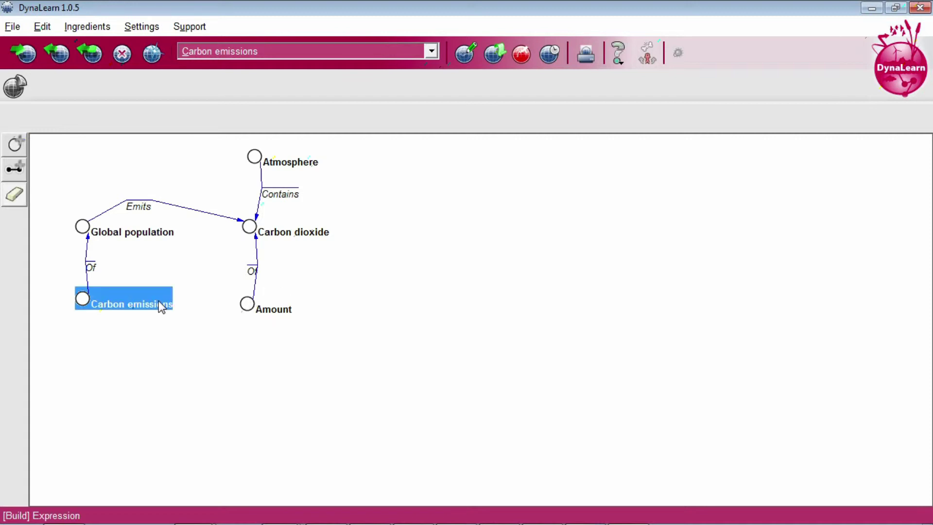
pyautogui.keyDown('ctrl'); pyautogui.click(262, 306); pyautogui.keyUp('ctrl')
pyautogui.click(16, 170)
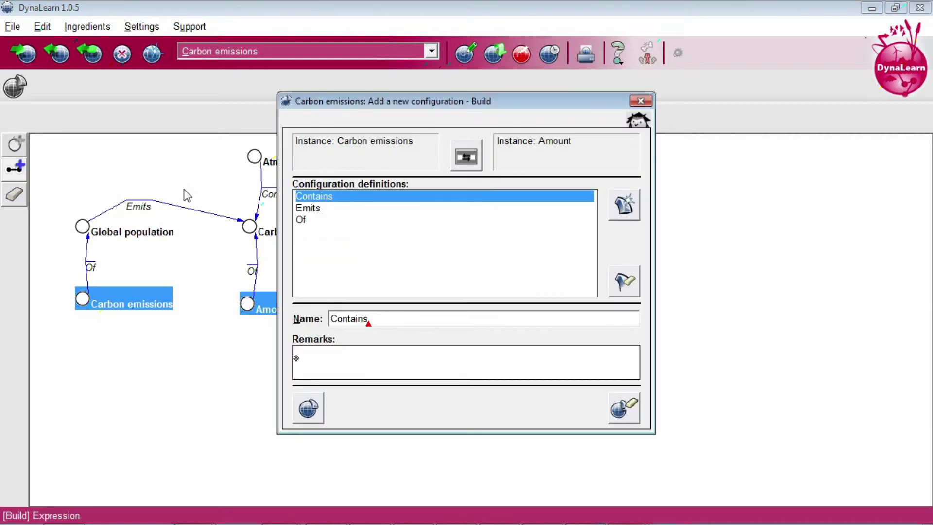
pyautogui.click(633, 209)
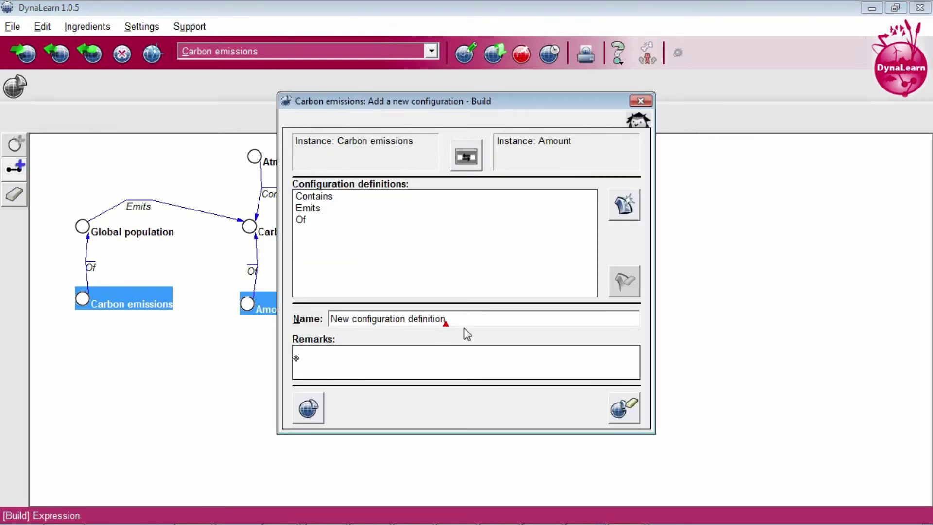
pyautogui.moveTo(456, 320); pyautogui.dragTo(184, 311)
pyautogui.write('increases')
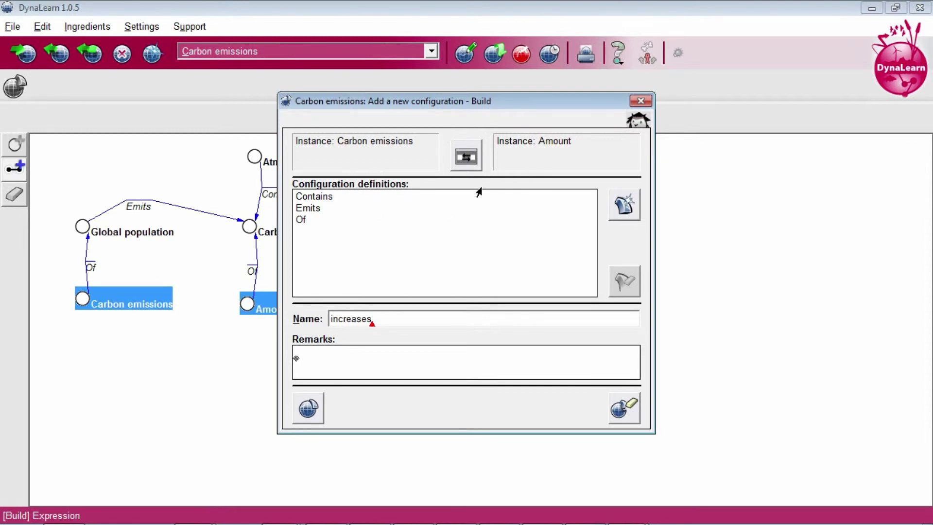
pyautogui.click(306, 410)
pyautogui.click(156, 329)
pyautogui.moveTo(155, 327); pyautogui.dragTo(133, 333)
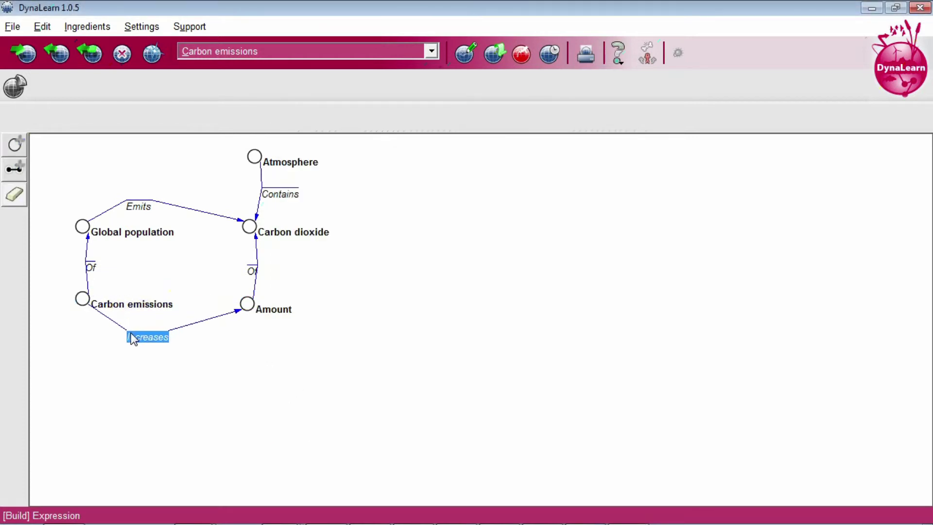
pyautogui.click(225, 357)
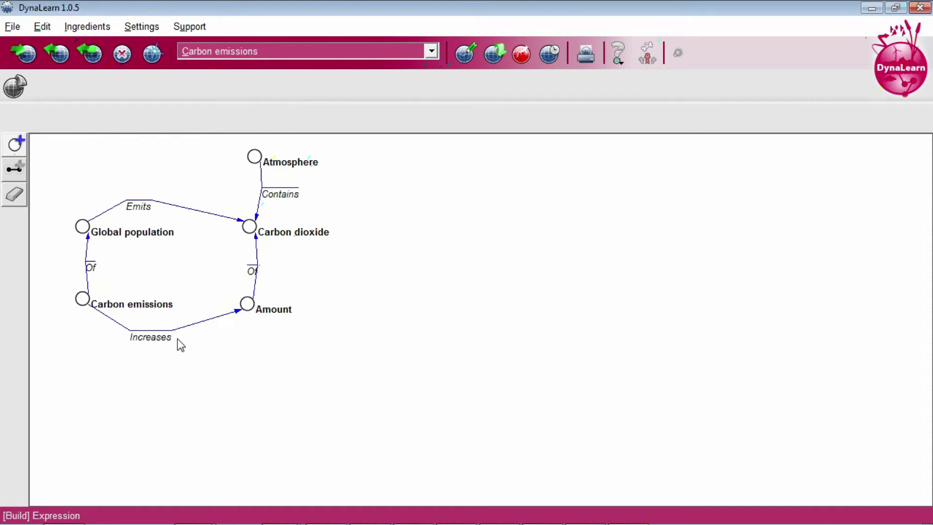
# Rename the configuration between Carbon emissions and Amount to "Increase".
pyautogui.doubleClick(157, 336)
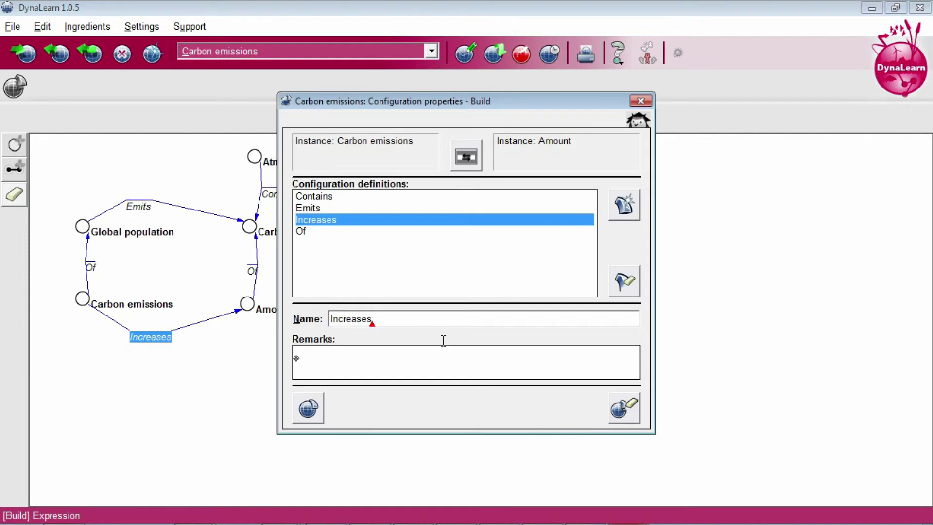
pyautogui.press('BackSpace')
pyautogui.click(308, 408)
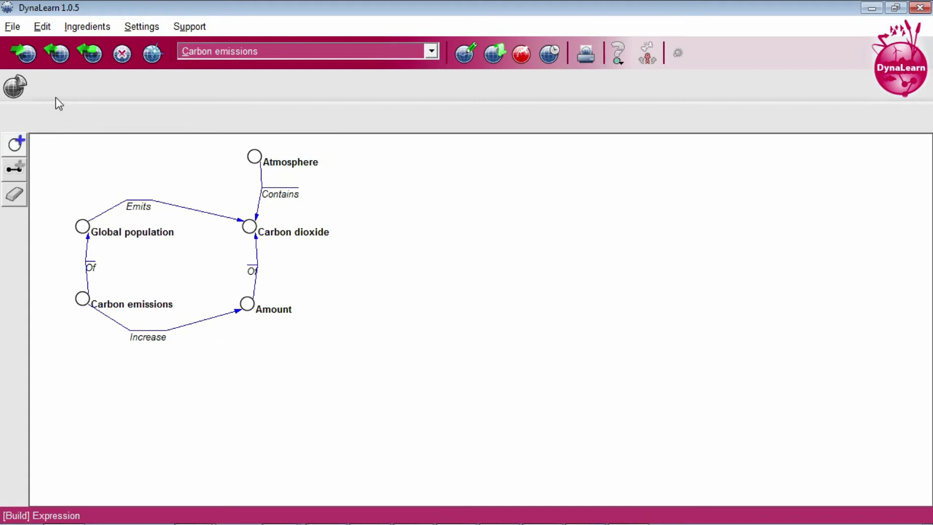
# Add an entity named "Plant population" and place it beside Carbon dioxide, on the side away from Global population.
pyautogui.click(16, 144)
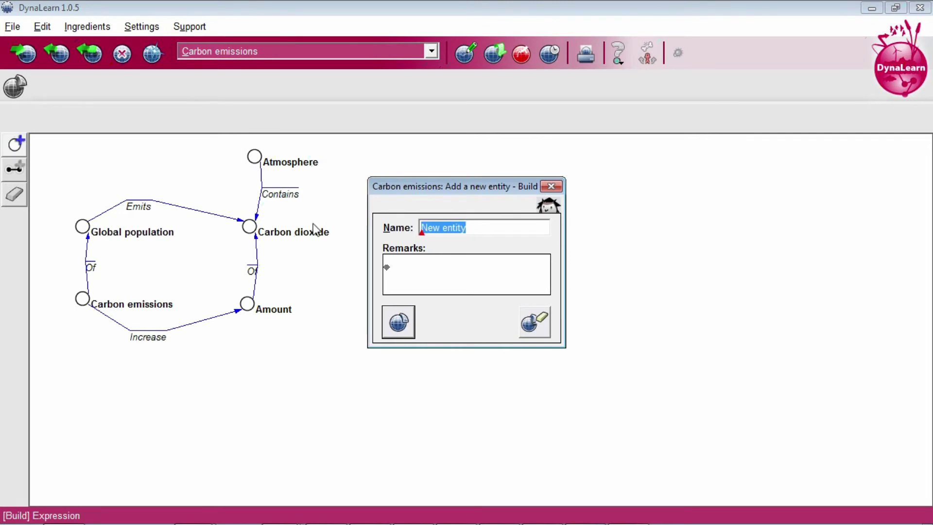
pyautogui.write('Plant population')
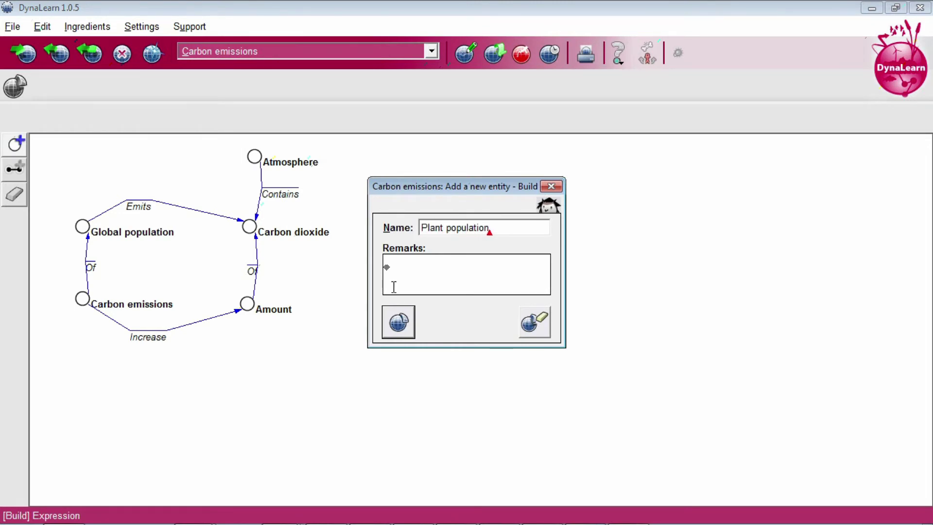
pyautogui.click(409, 322)
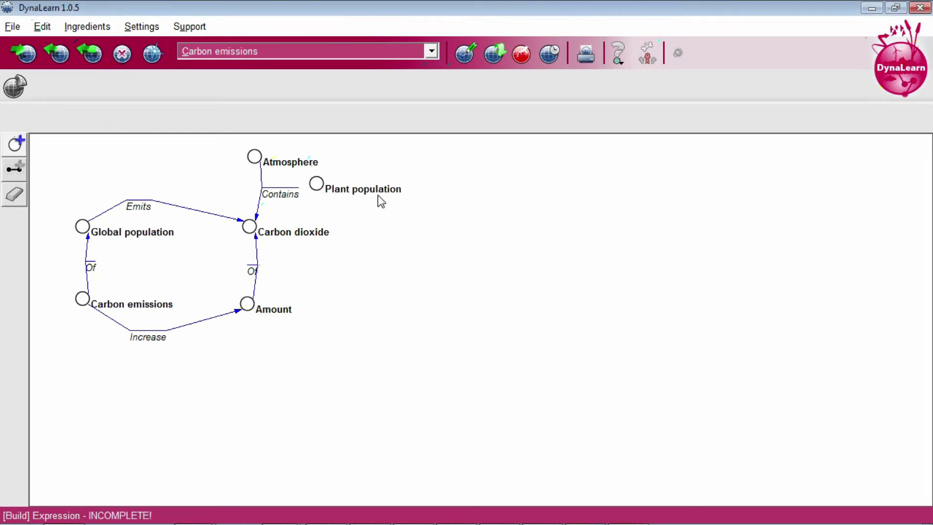
pyautogui.moveTo(381, 202); pyautogui.dragTo(448, 244)
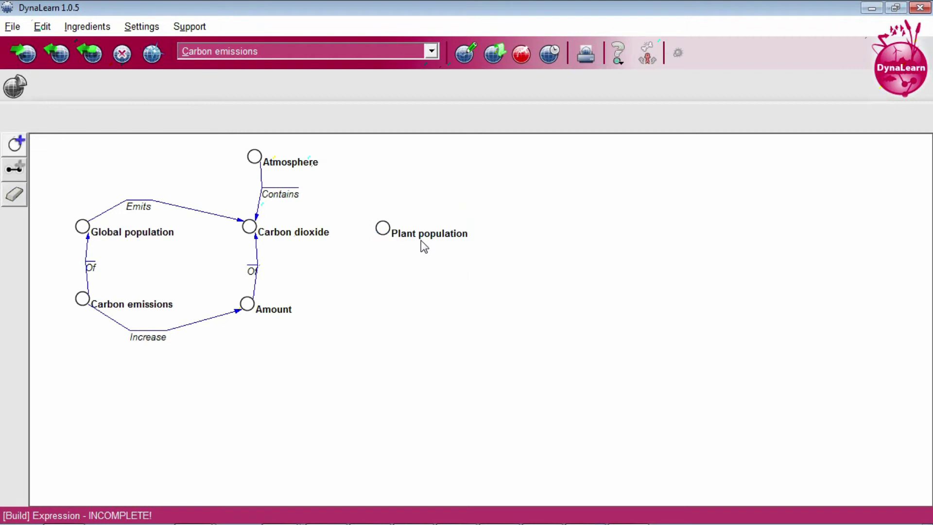
# Create a new configuration named "absorbs" directed from Plant population to Carbon dioxide and position its label above the two entities.
pyautogui.click(422, 233)
pyautogui.keyDown('ctrl'); pyautogui.click(301, 233); pyautogui.keyUp('ctrl')
pyautogui.click(15, 167)
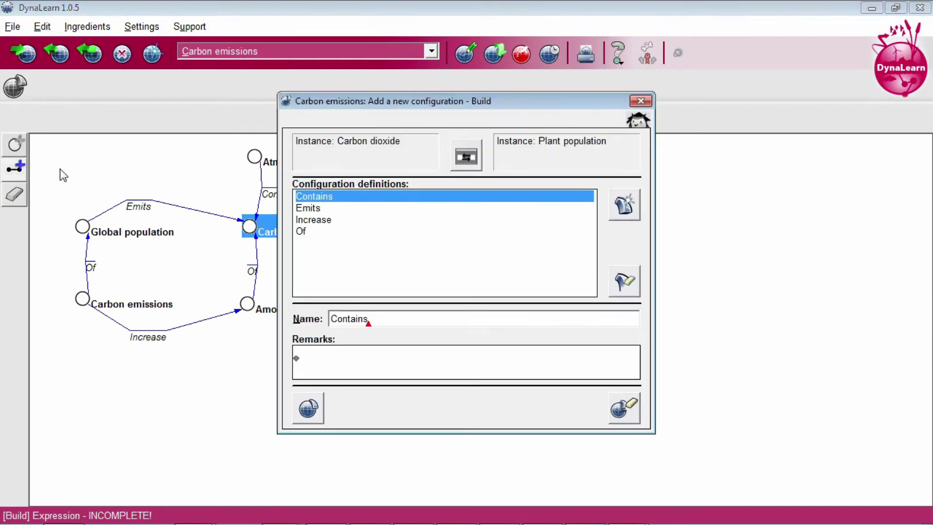
pyautogui.click(624, 205)
pyautogui.moveTo(488, 316); pyautogui.dragTo(346, 316)
pyautogui.press('BackSpace')
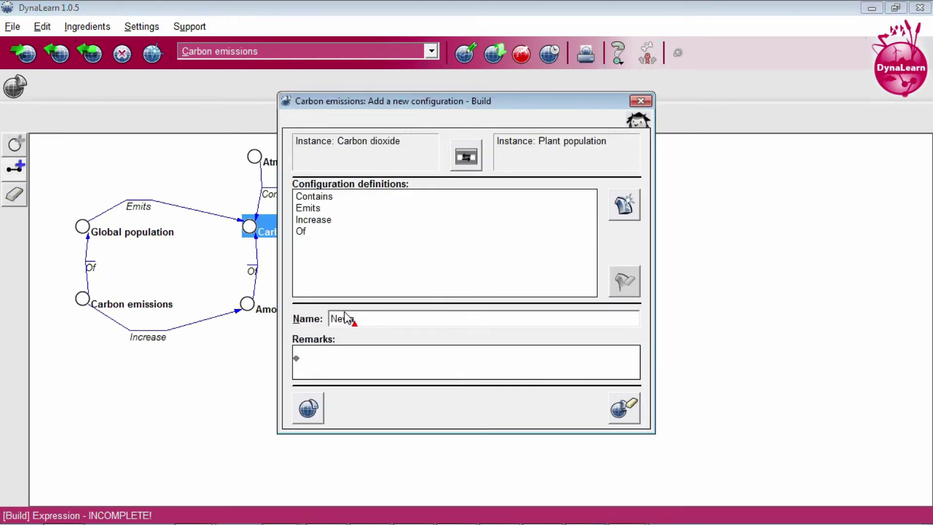
pyautogui.press('BackSpace')
pyautogui.press('BackSpace')
pyautogui.press('BackSpace')
pyautogui.write('ad')
pyautogui.press('BackSpace')
pyautogui.write('bsorbs')
pyautogui.click(464, 156)
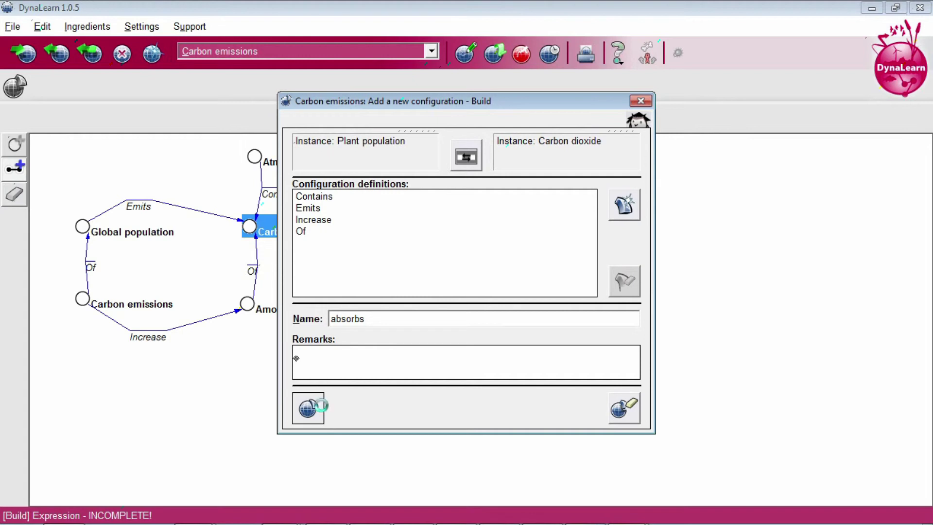
pyautogui.moveTo(356, 241); pyautogui.dragTo(315, 210)
pyautogui.click(388, 267)
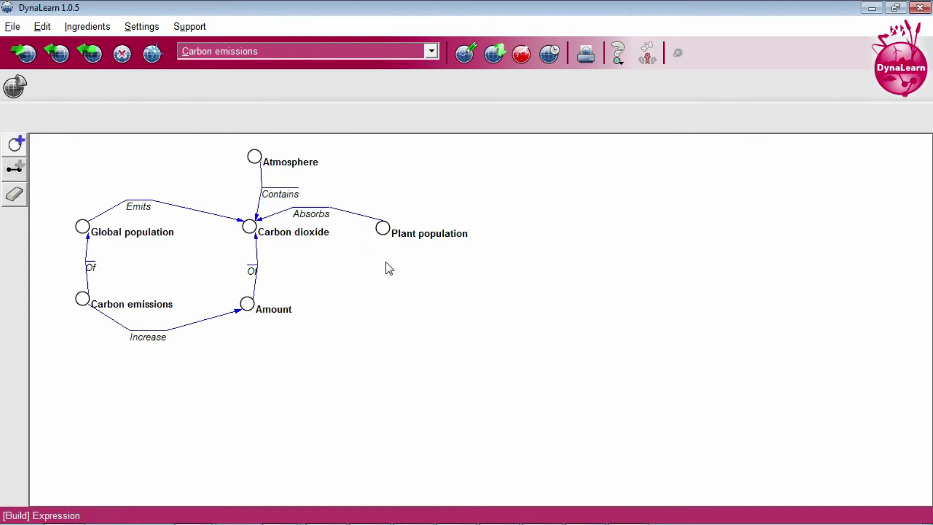
# Add an entity named "Photosynthesis" and place it below Plant population.
pyautogui.click(16, 144)
pyautogui.moveTo(459, 228); pyautogui.dragTo(421, 227)
pyautogui.write('Phot')
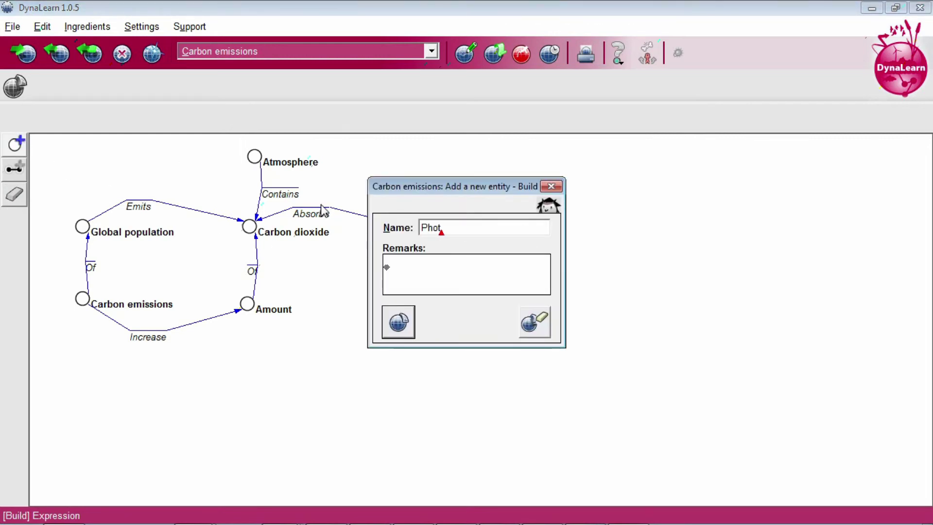
pyautogui.write('osynthesis')
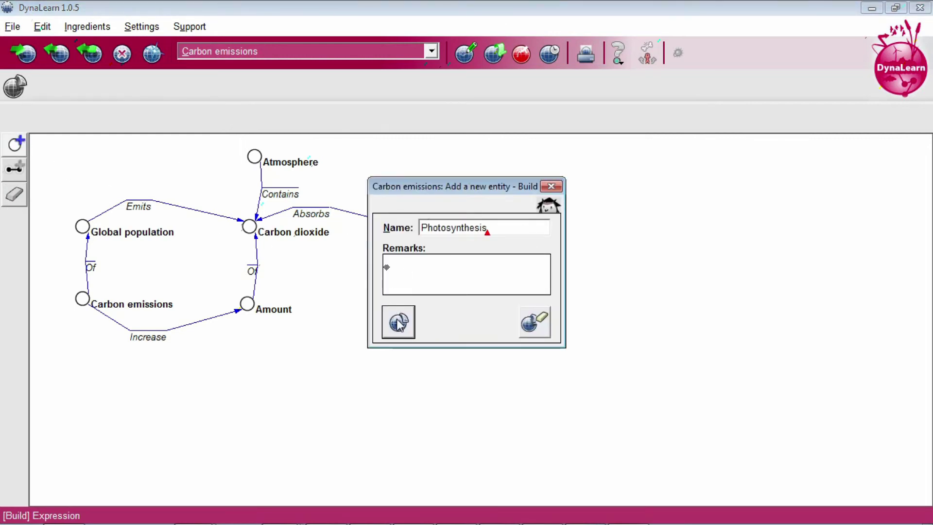
pyautogui.click(398, 324)
pyautogui.moveTo(399, 192); pyautogui.dragTo(399, 312)
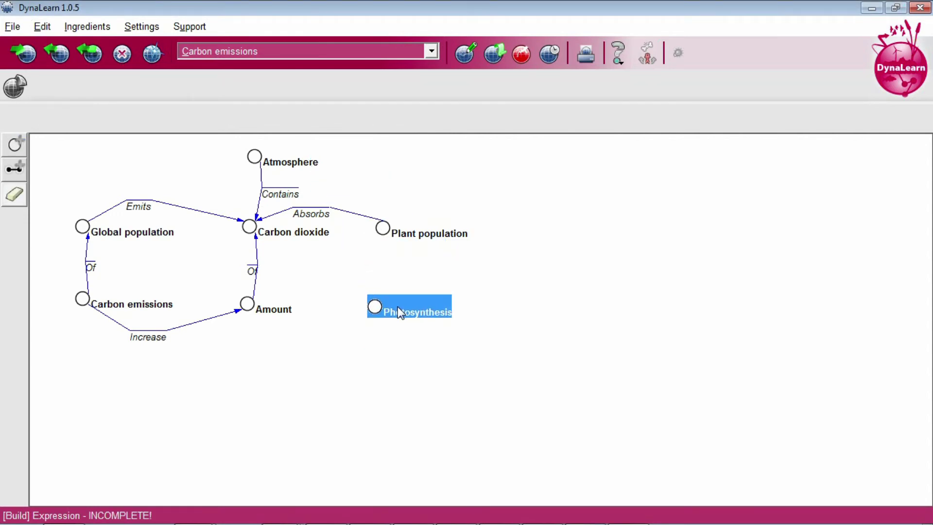
# Link Photosynthesis to Plant population with the existing "Of" configuration, directed from Photosynthesis to Plant population, and align its label between them.
pyautogui.keyDown('ctrl'); pyautogui.click(404, 234); pyautogui.keyUp('ctrl')
pyautogui.click(15, 167)
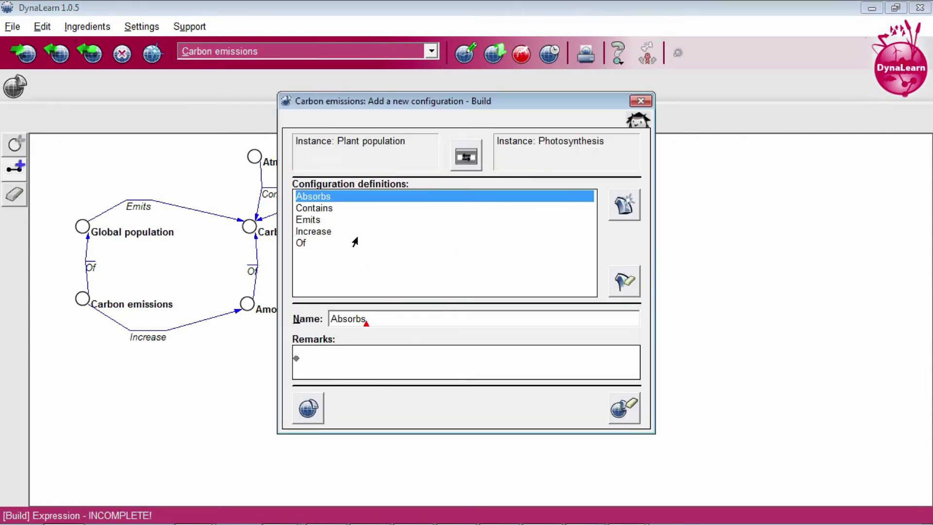
pyautogui.click(315, 243)
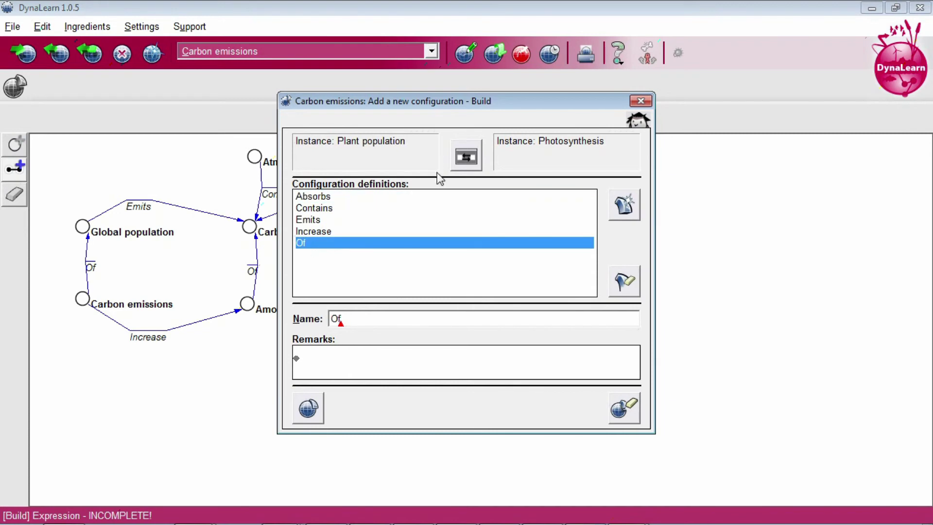
pyautogui.click(465, 156)
pyautogui.click(311, 406)
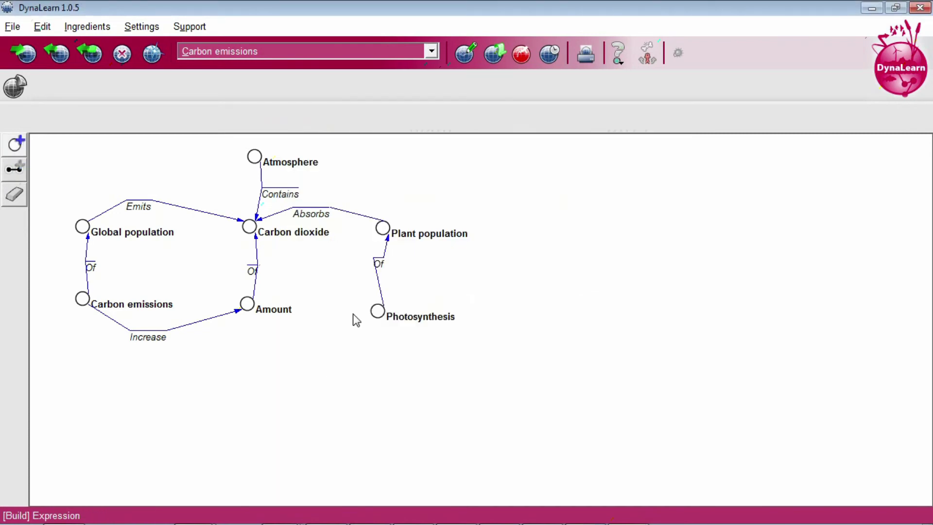
pyautogui.moveTo(381, 264); pyautogui.dragTo(384, 267)
pyautogui.click(430, 284)
# Create a new configuration named "decreases" directed from Photosynthesis to Amount and position its label below the two entities.
pyautogui.click(384, 311)
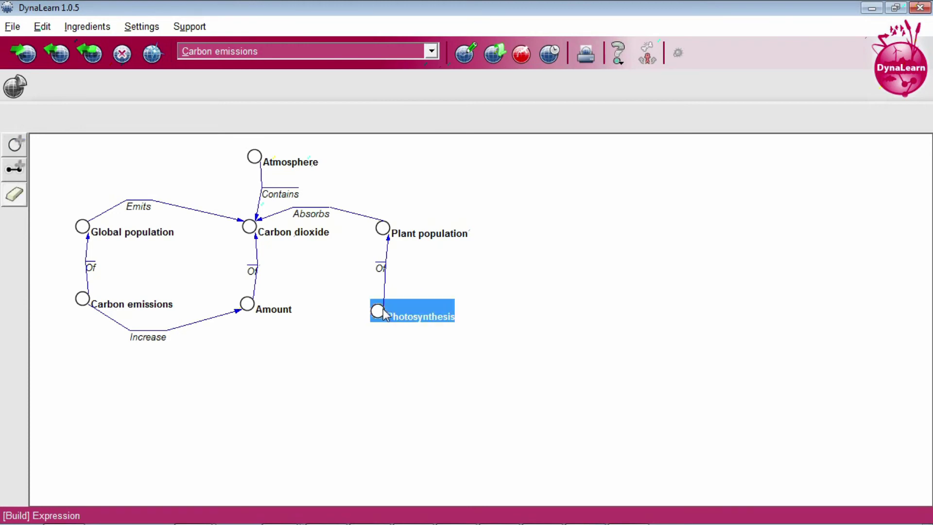
pyautogui.keyDown('shift'); pyautogui.click(282, 305); pyautogui.keyUp('shift')
pyautogui.click(15, 168)
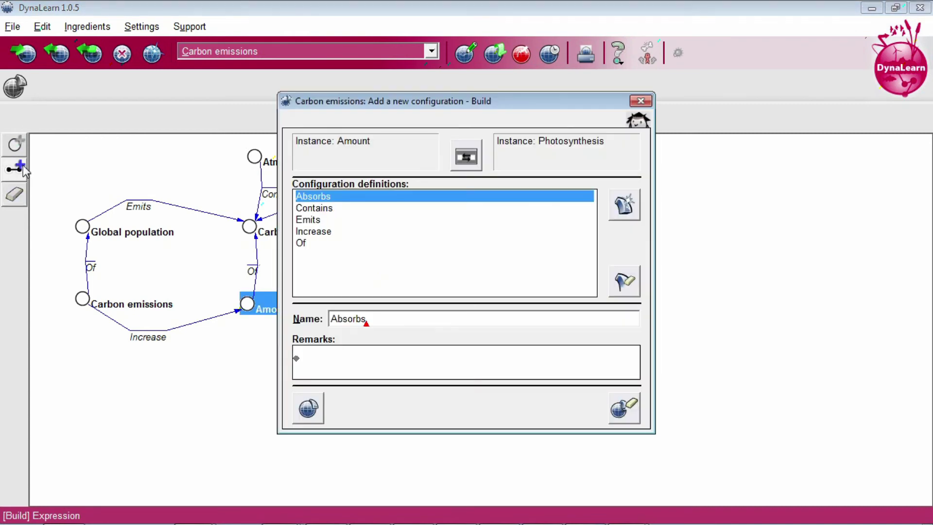
pyautogui.click(622, 204)
pyautogui.moveTo(492, 318); pyautogui.dragTo(198, 302)
pyautogui.write('decr')
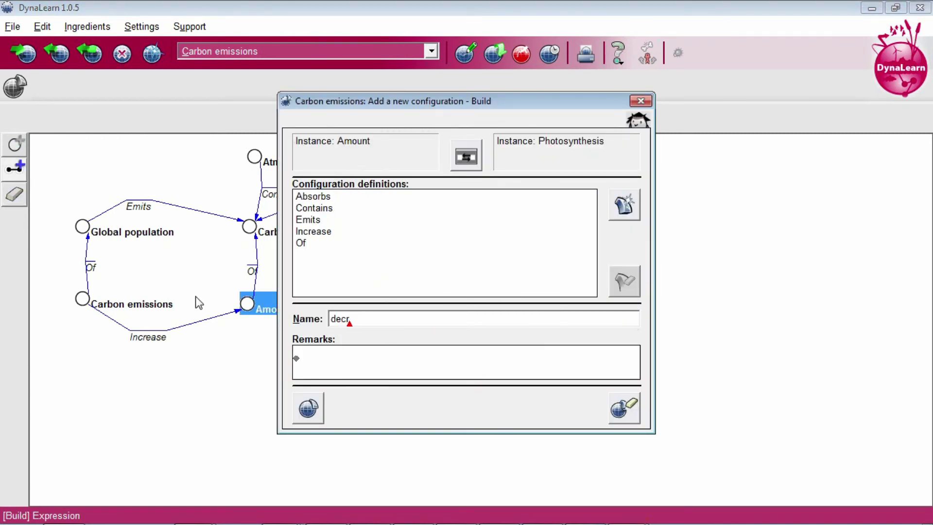
pyautogui.write('eases')
pyautogui.click(464, 166)
pyautogui.click(309, 409)
pyautogui.moveTo(315, 301); pyautogui.dragTo(293, 324)
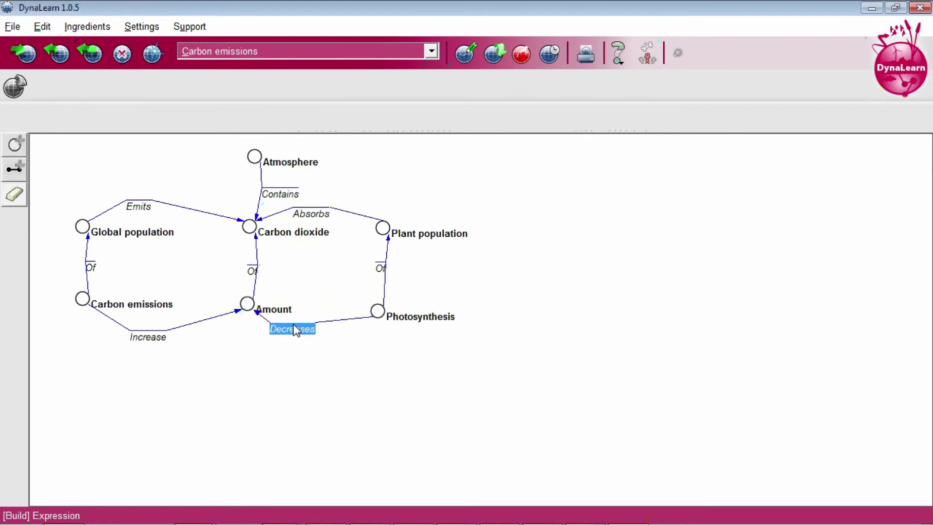
pyautogui.click(314, 358)
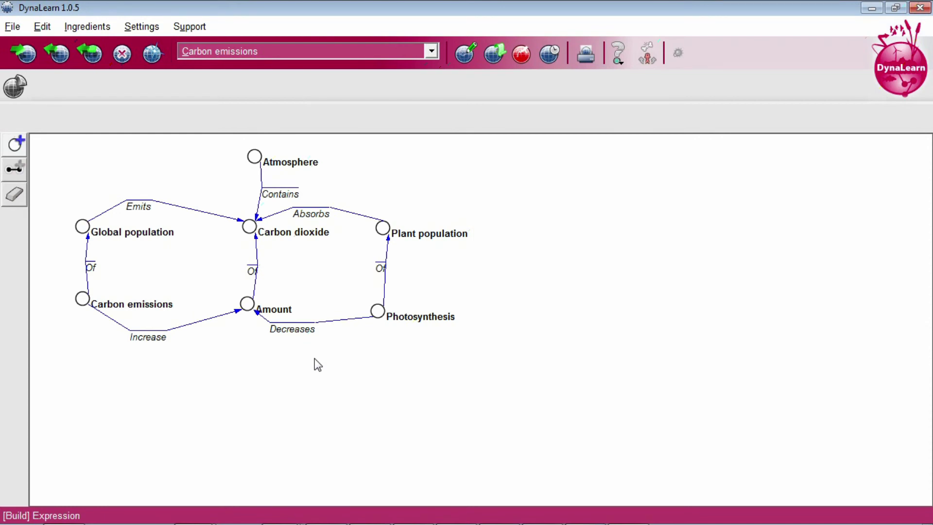